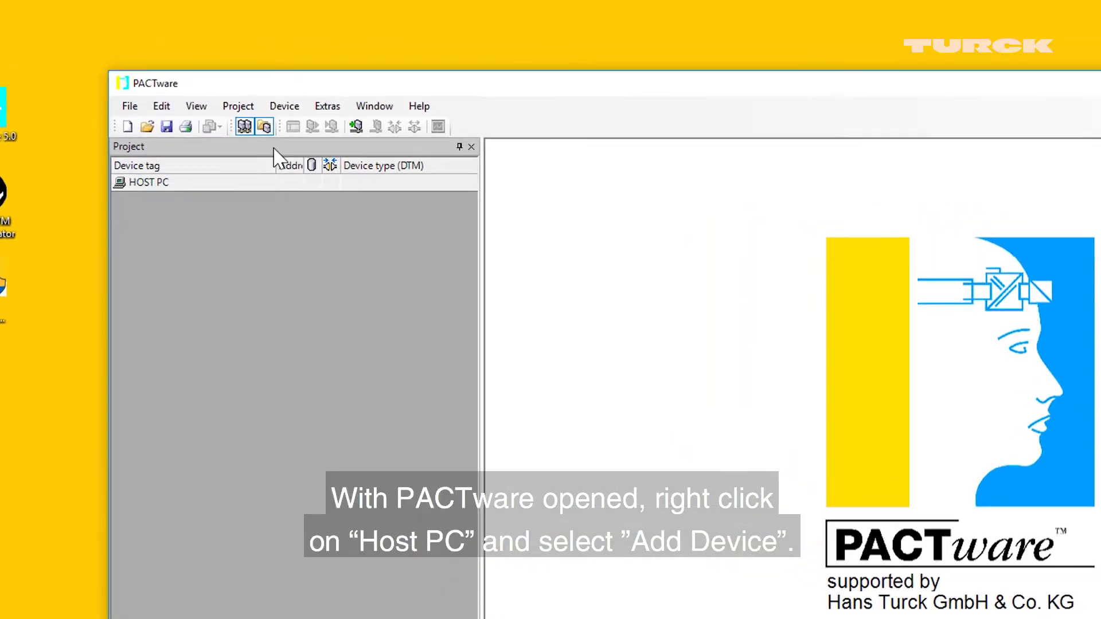
# Add a BL Service Ethernet communication device under HOST PC
pyautogui.rightClick(210, 184)
pyautogui.click(262, 277)
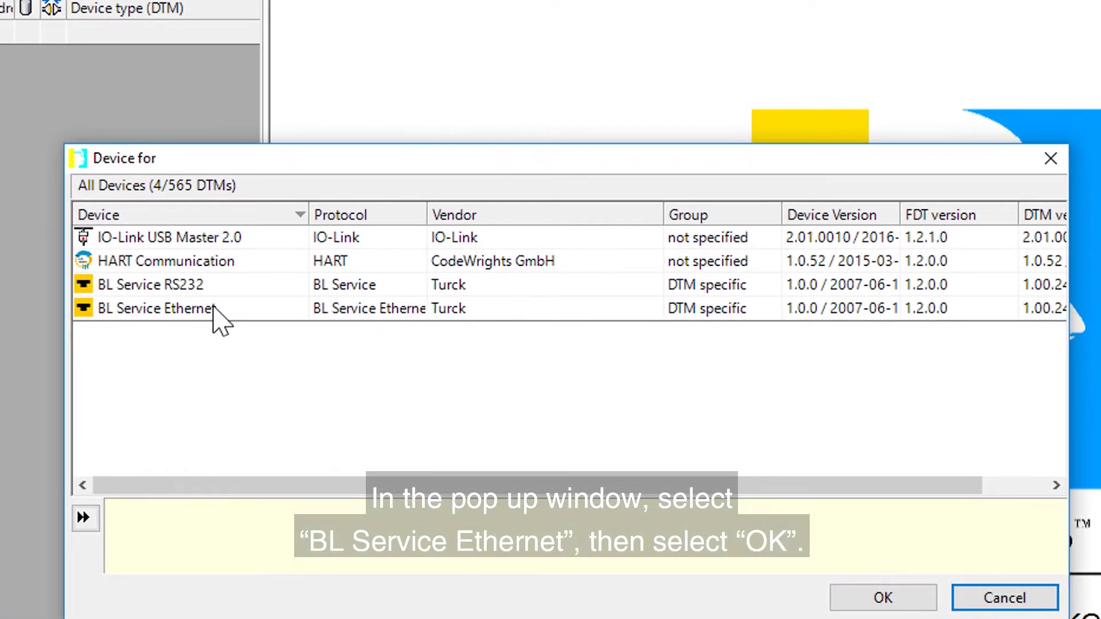
pyautogui.click(218, 317)
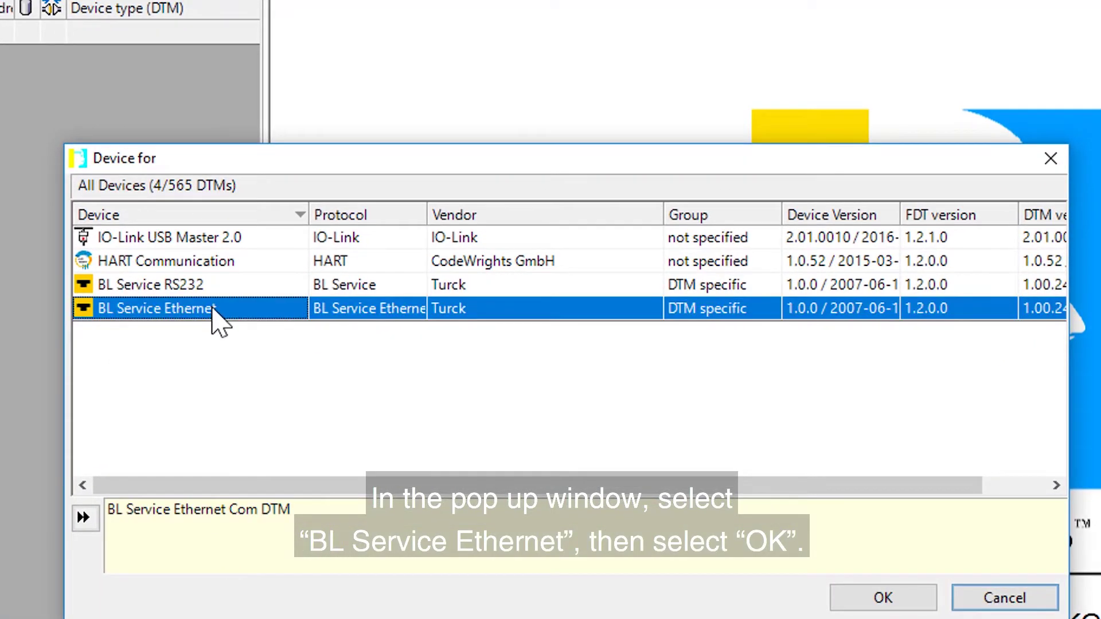
pyautogui.click(881, 598)
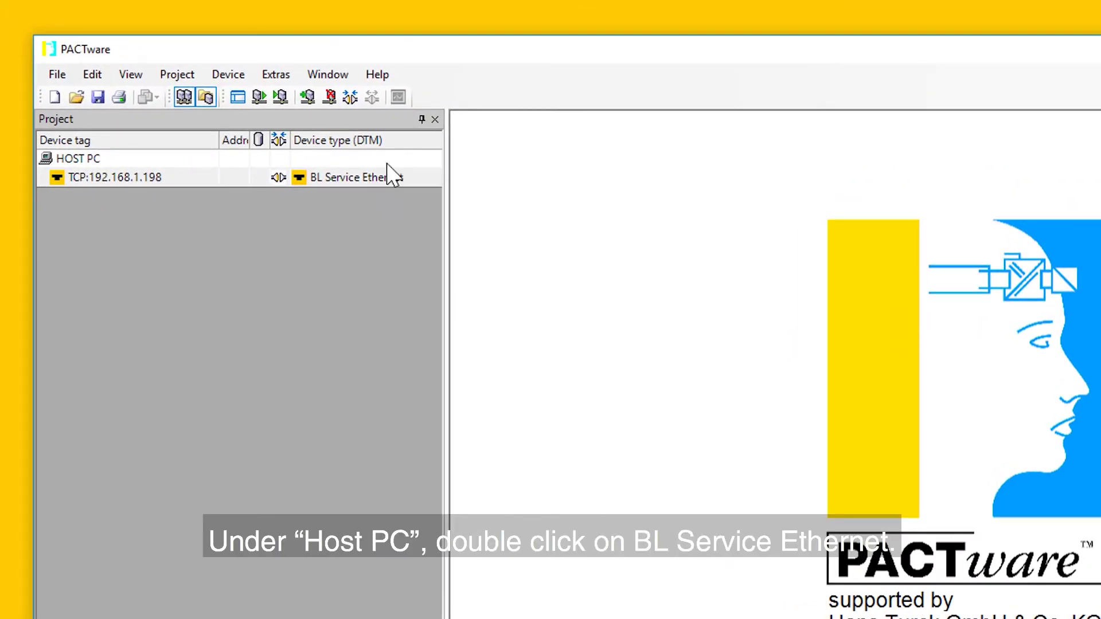
# Scan Ethernet 2 (192.168.1.198) for devices and add the found TBEN-L5-8IOL to the project
pyautogui.doubleClick(361, 174)
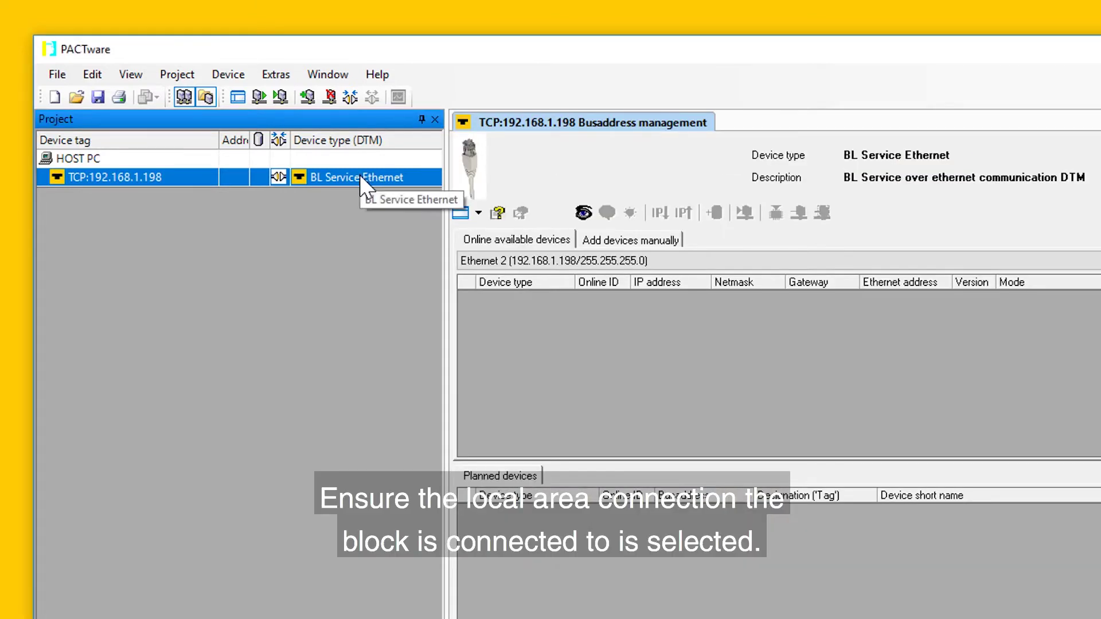
pyautogui.click(579, 261)
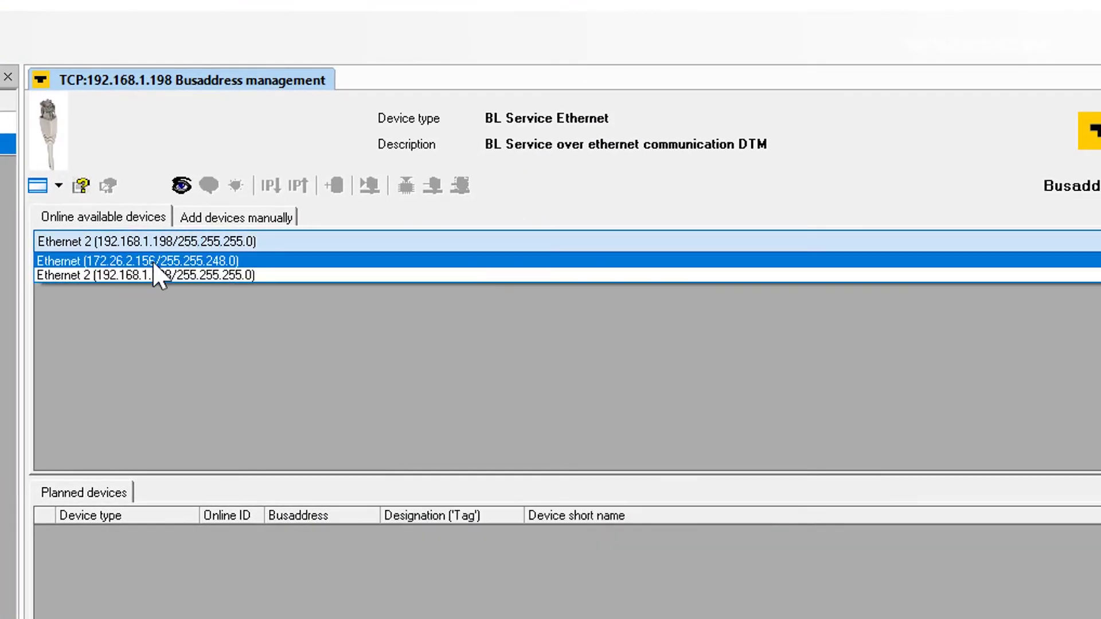
pyautogui.click(156, 275)
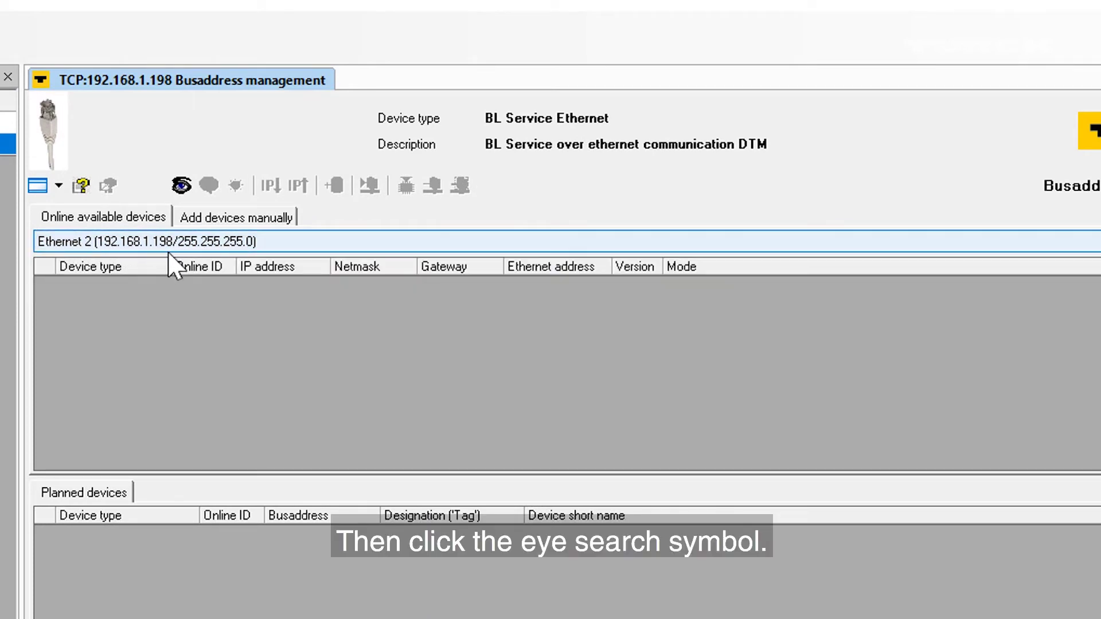
pyautogui.click(176, 186)
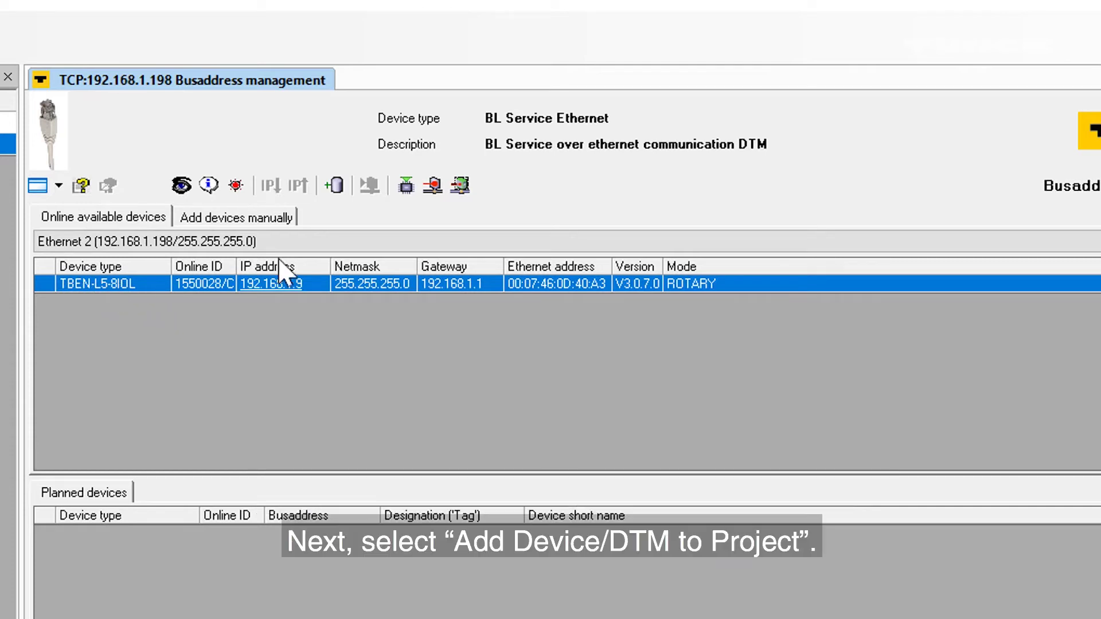
pyautogui.click(337, 188)
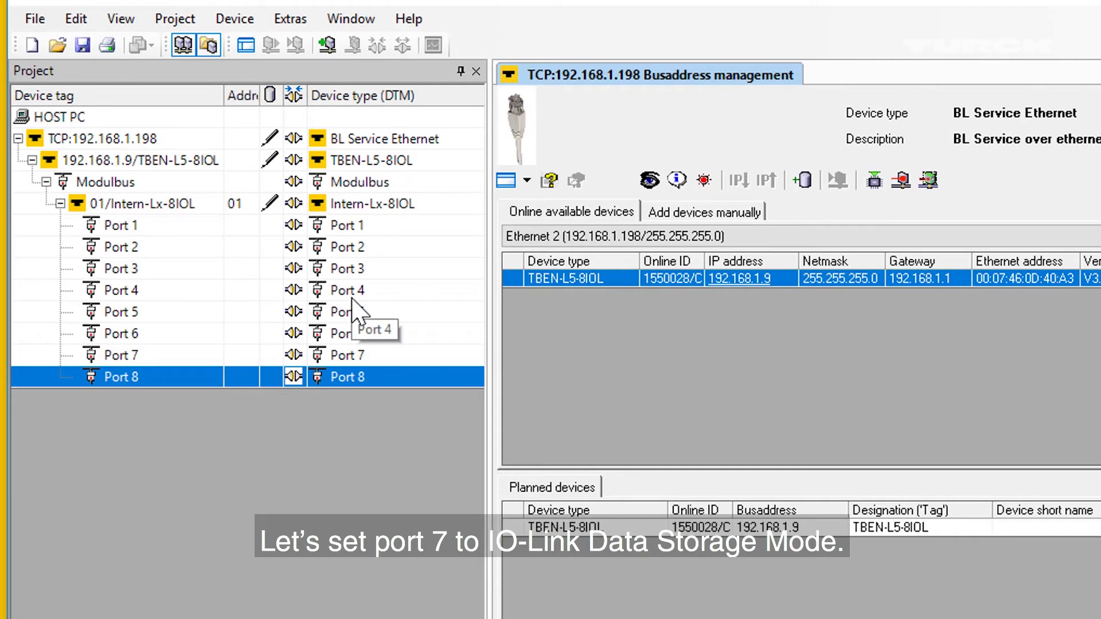
# Open the Intern-Lx-8IOL parameterization and select Port 7 - IO-Link (Channel 12)
pyautogui.rightClick(356, 210)
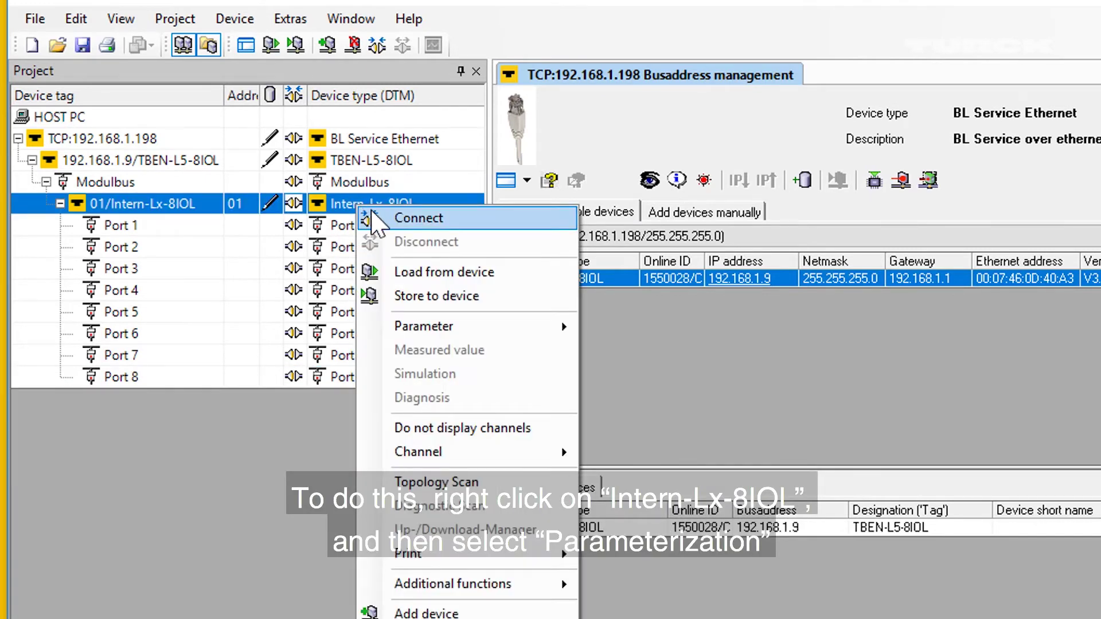
pyautogui.moveTo(492, 324)
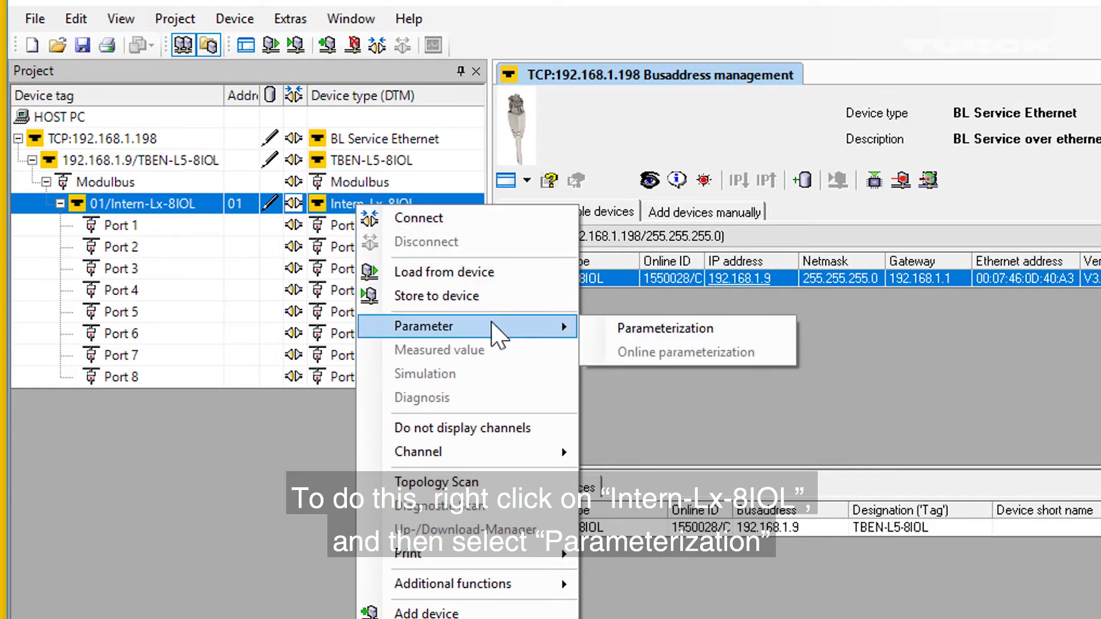
pyautogui.click(627, 343)
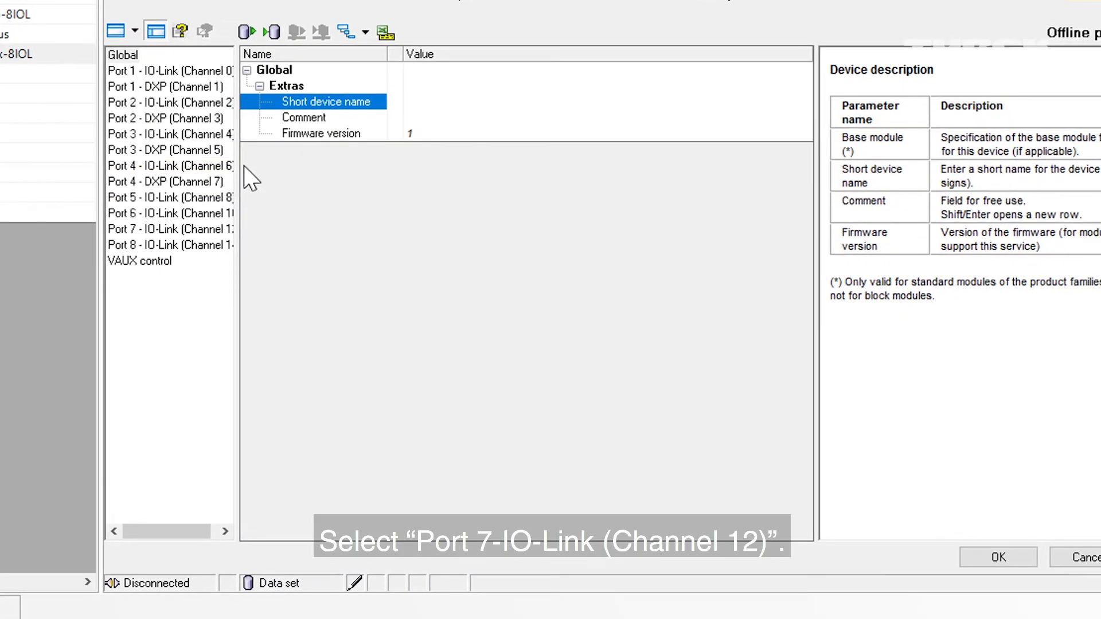
pyautogui.moveTo(235, 170); pyautogui.dragTo(307, 172)
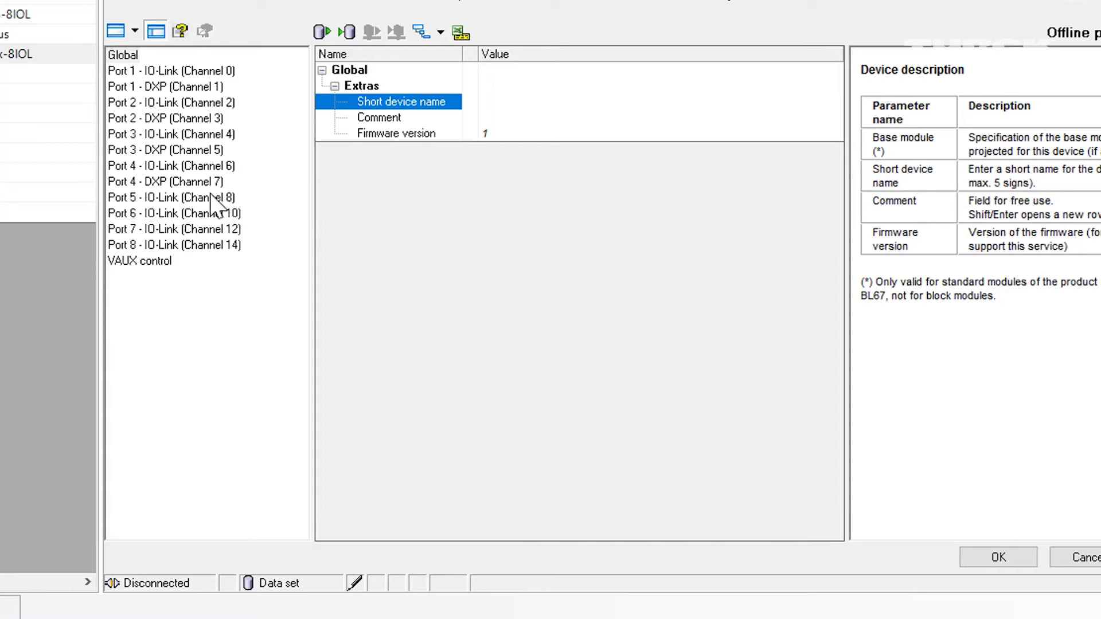
pyautogui.click(198, 231)
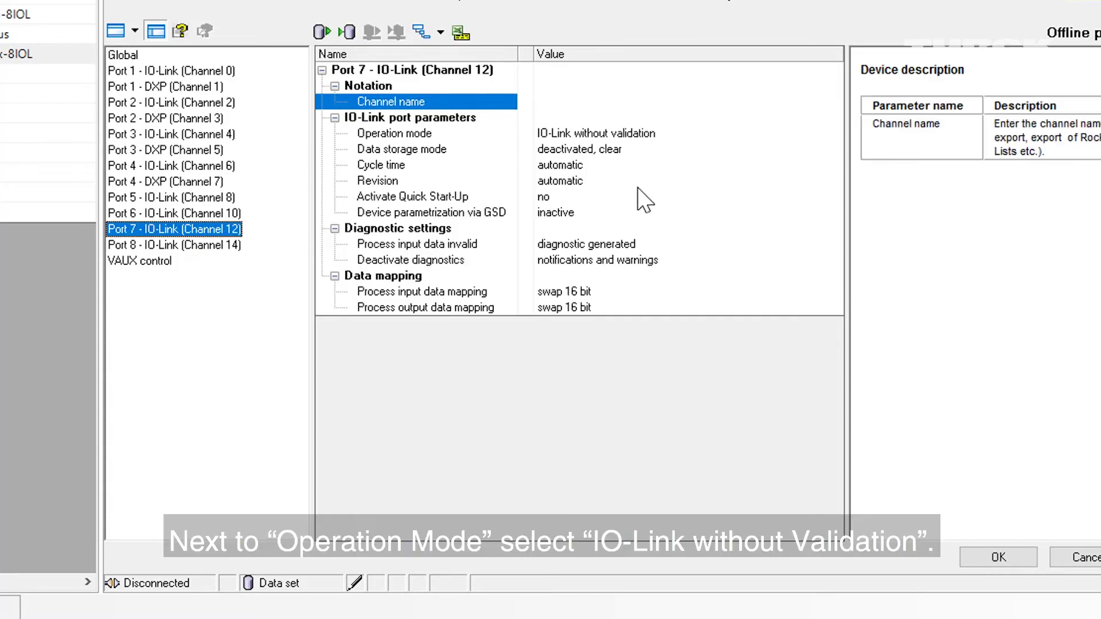
# Keep operation mode IO-Link without validation, set data storage mode to activated, and apply
pyautogui.click(652, 137)
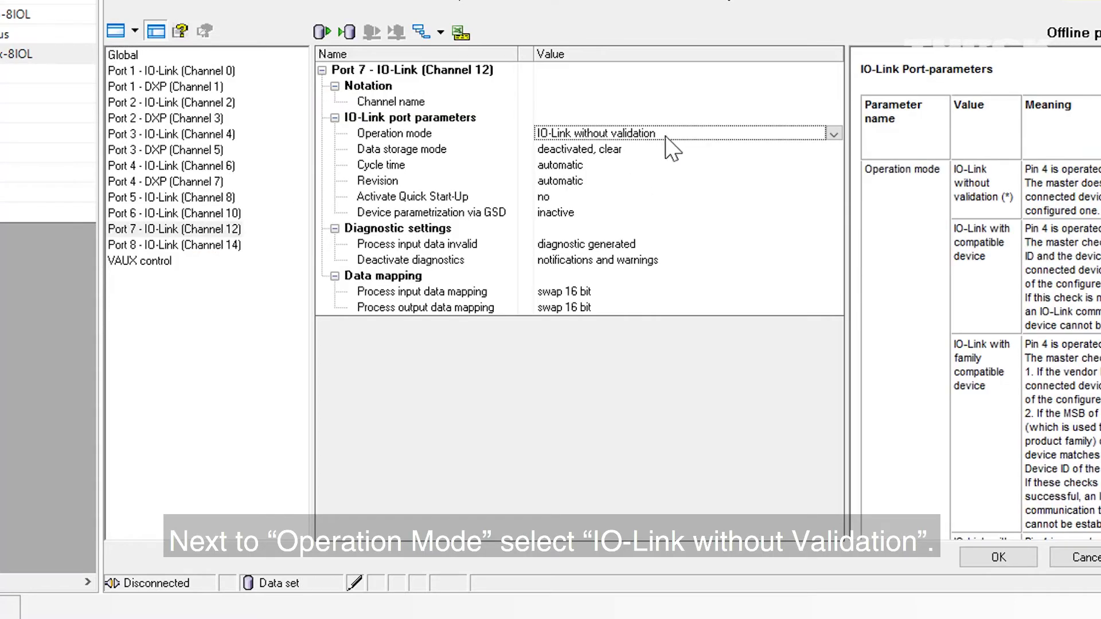
pyautogui.click(834, 136)
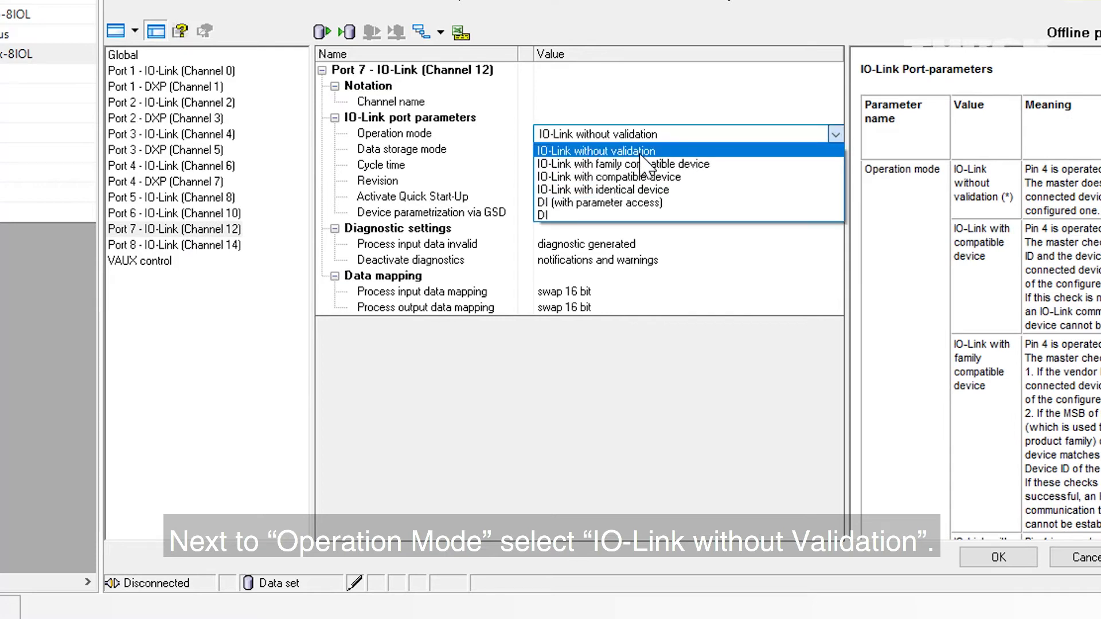
pyautogui.click(600, 151)
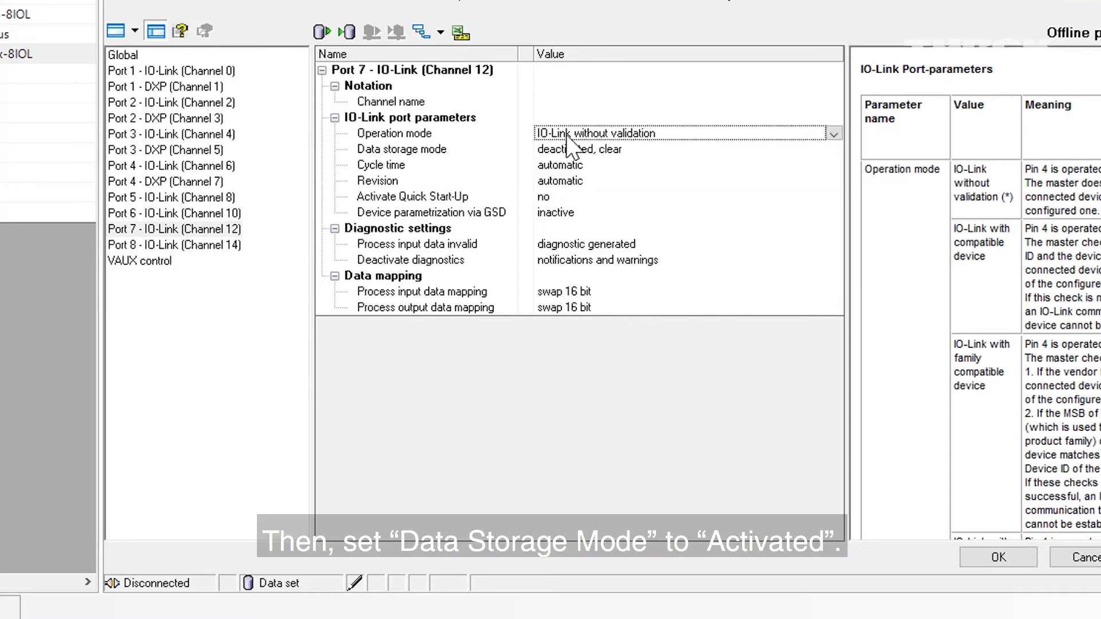
pyautogui.click(549, 151)
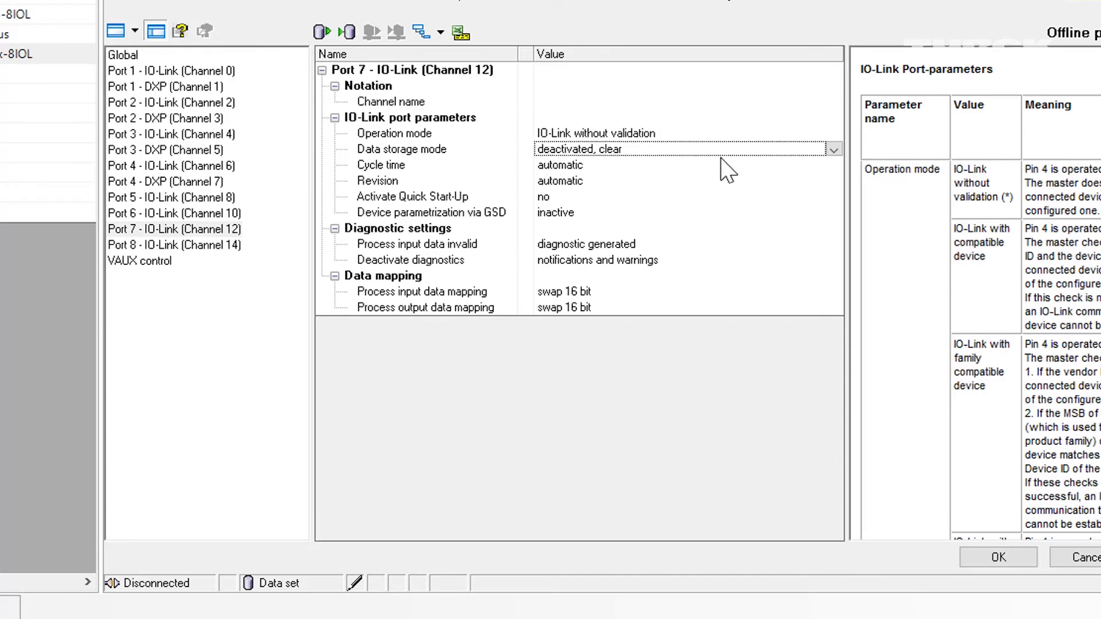
pyautogui.click(832, 150)
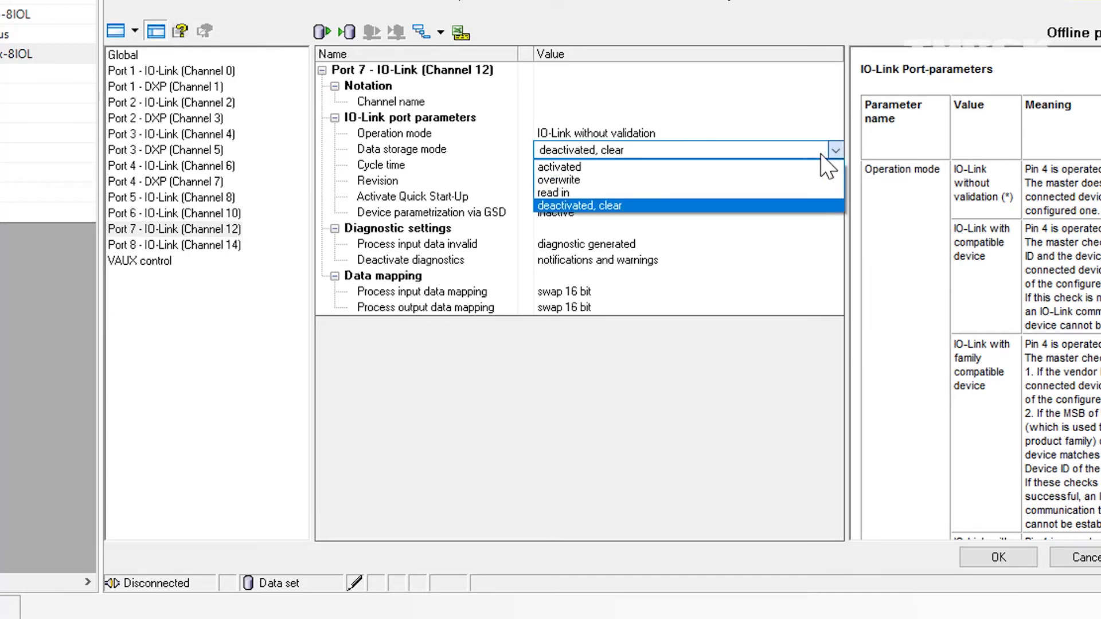
pyautogui.click(678, 167)
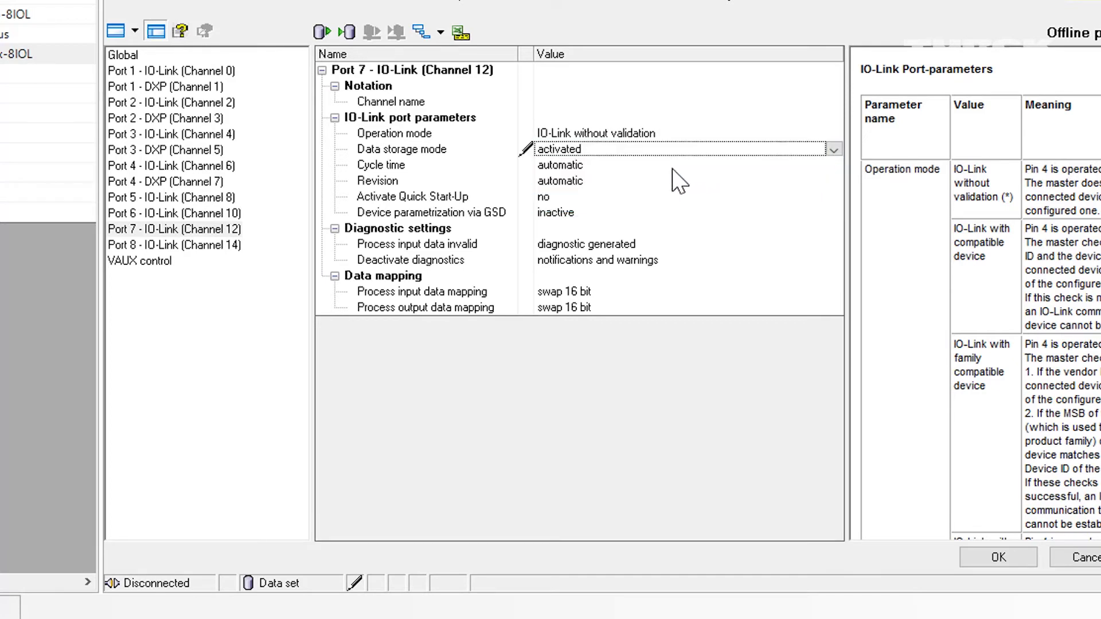
pyautogui.click(995, 558)
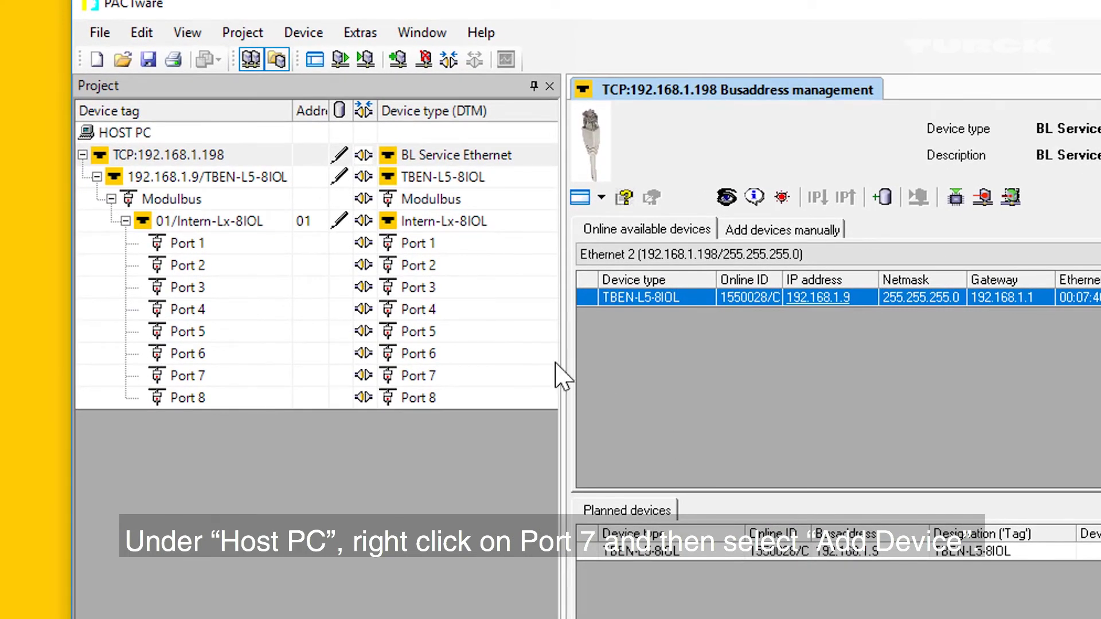
# Add the BCT IODD1.1 device description under Port 7
pyautogui.rightClick(434, 379)
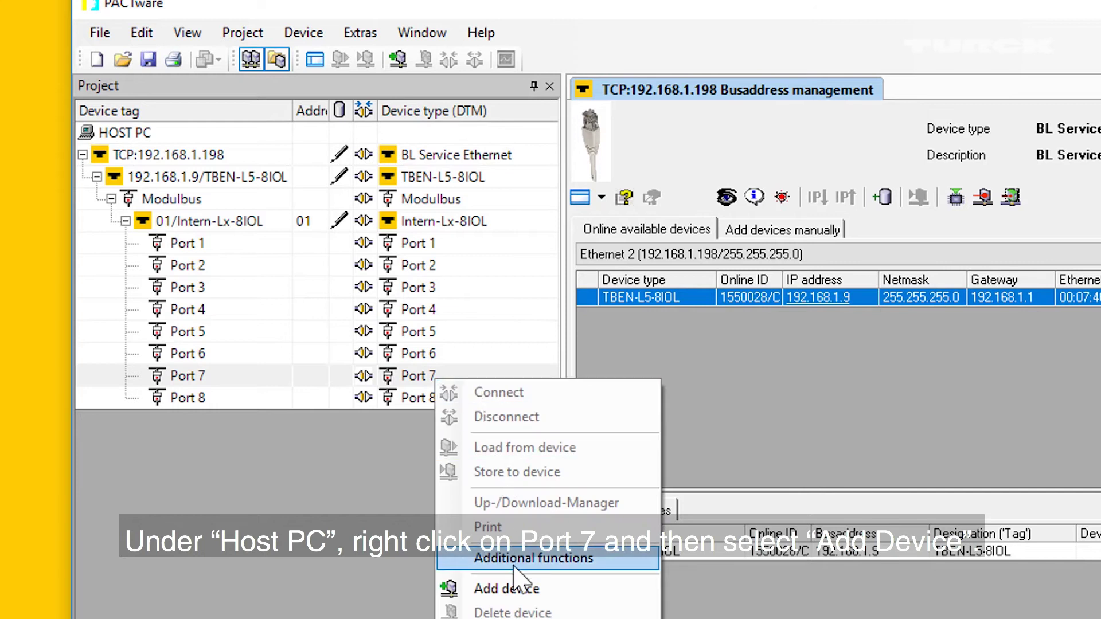
pyautogui.click(510, 588)
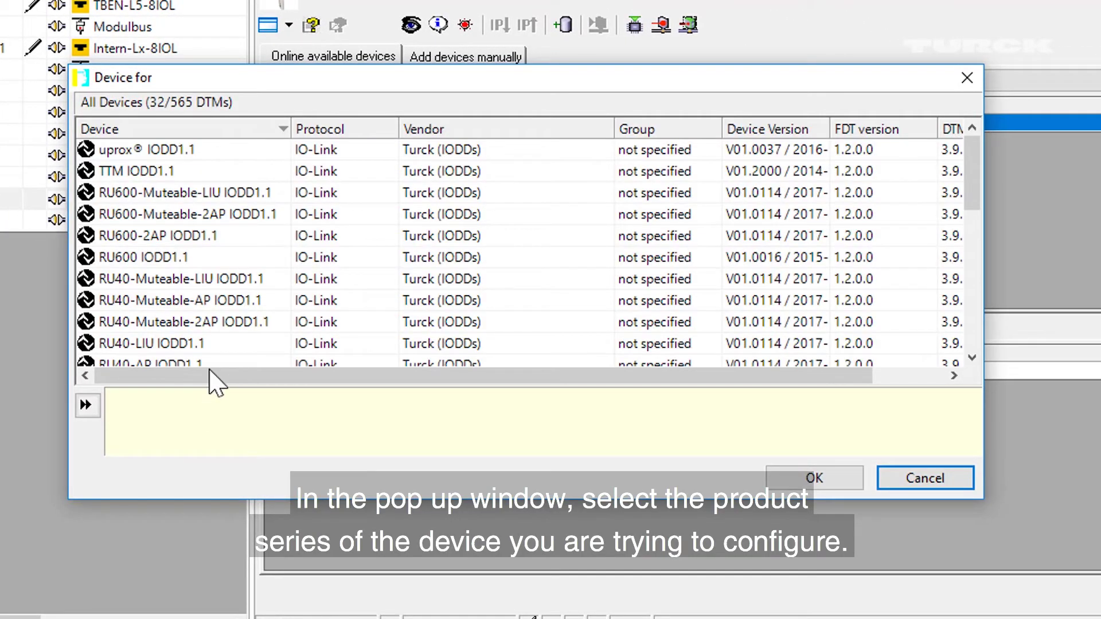
pyautogui.moveTo(972, 169); pyautogui.dragTo(945, 328)
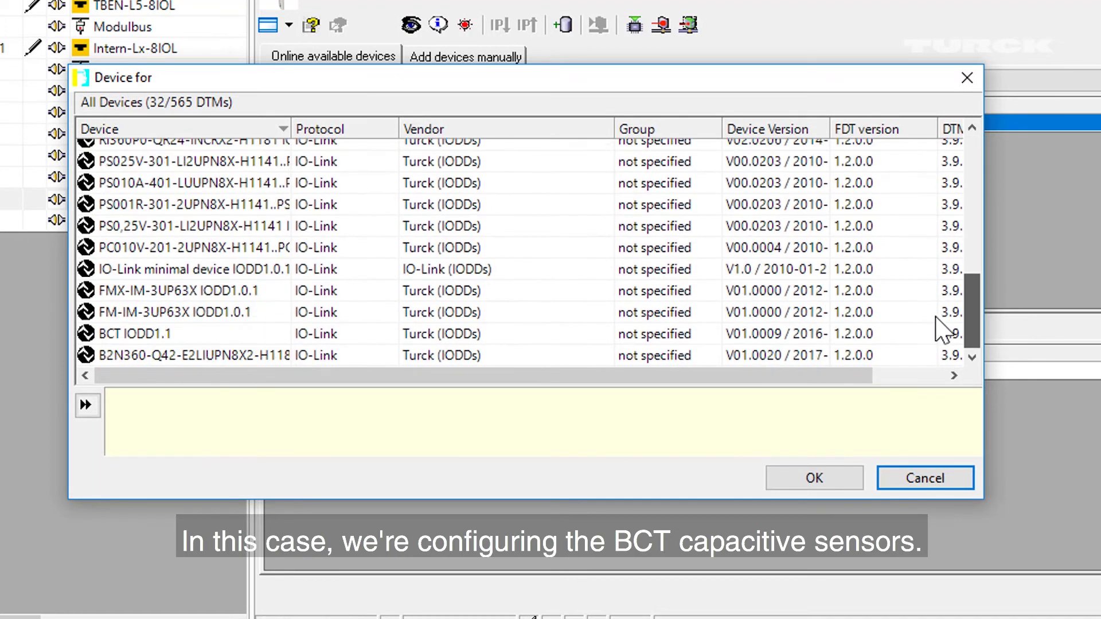
pyautogui.click(170, 337)
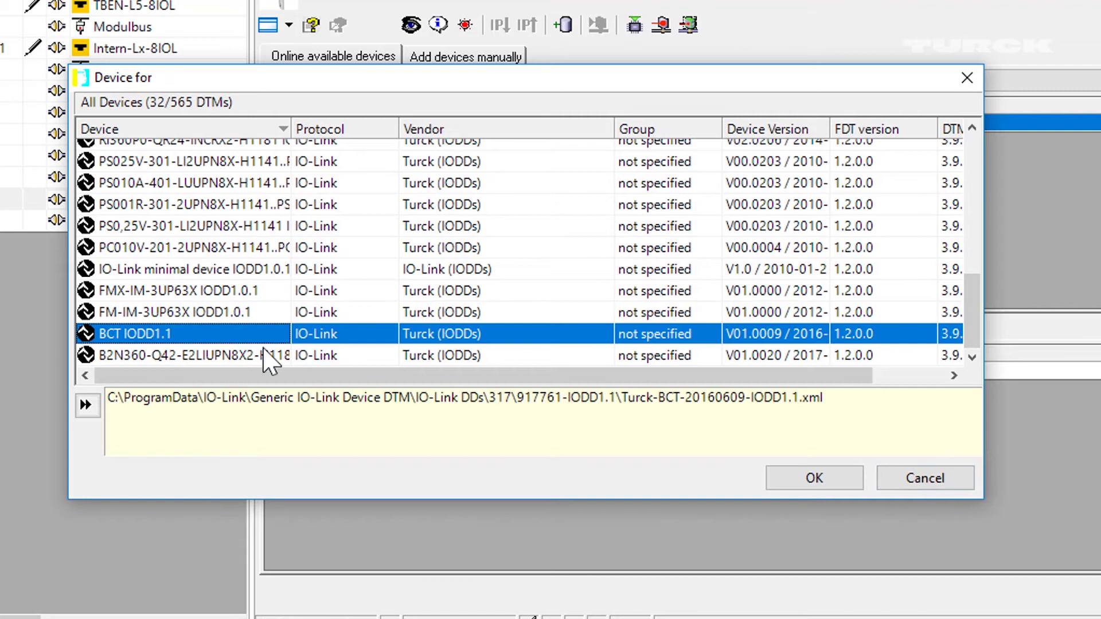
pyautogui.click(809, 485)
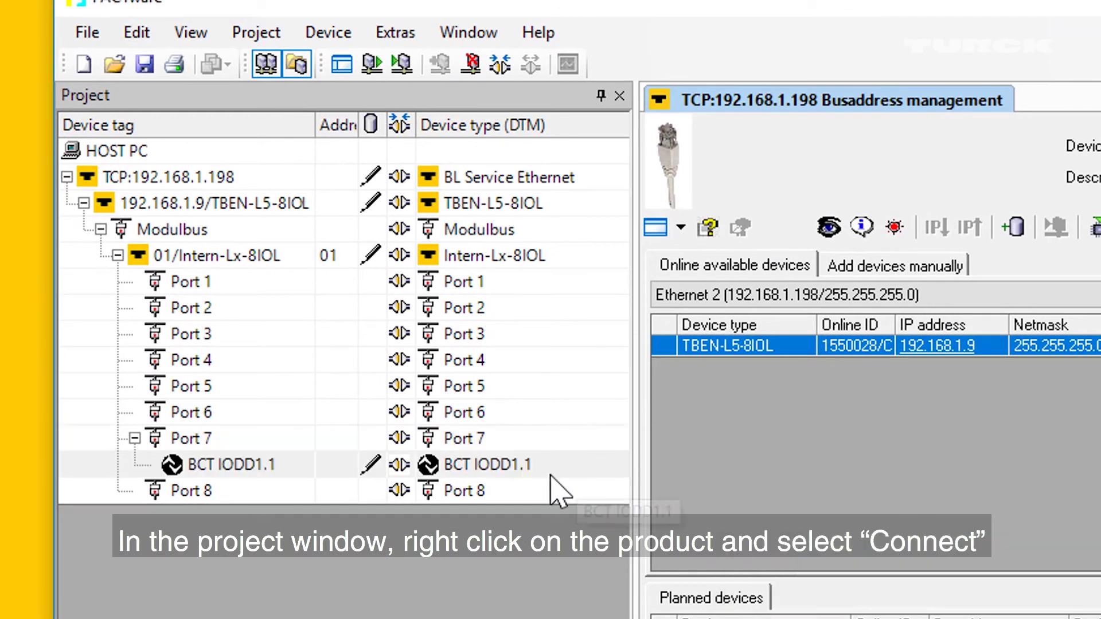
# Connect to the BCT IODD1.1 sensor and open its parameter page
pyautogui.rightClick(531, 469)
pyautogui.click(573, 484)
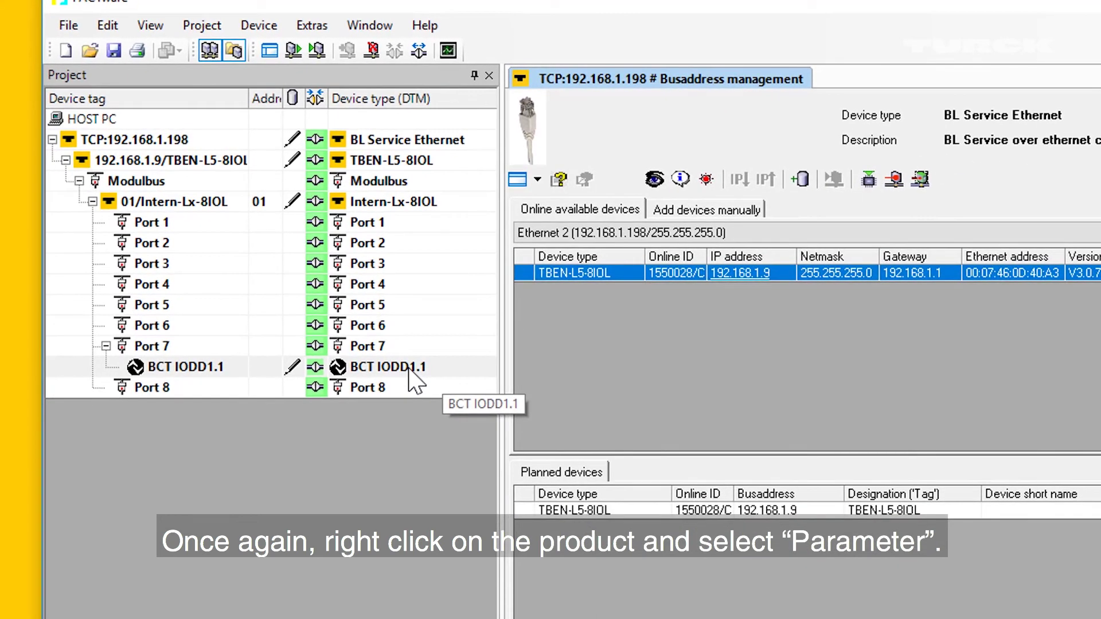
pyautogui.rightClick(409, 370)
pyautogui.click(487, 507)
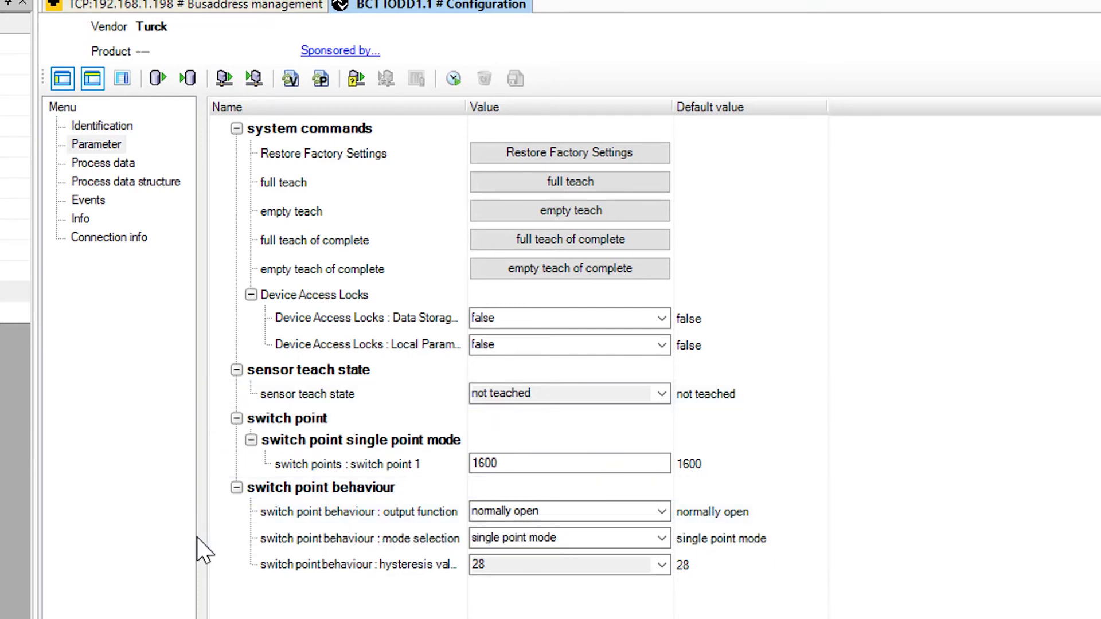
# Read the BCT sensor's settings, set its output function to normally close, and write it to the device
pyautogui.click(219, 85)
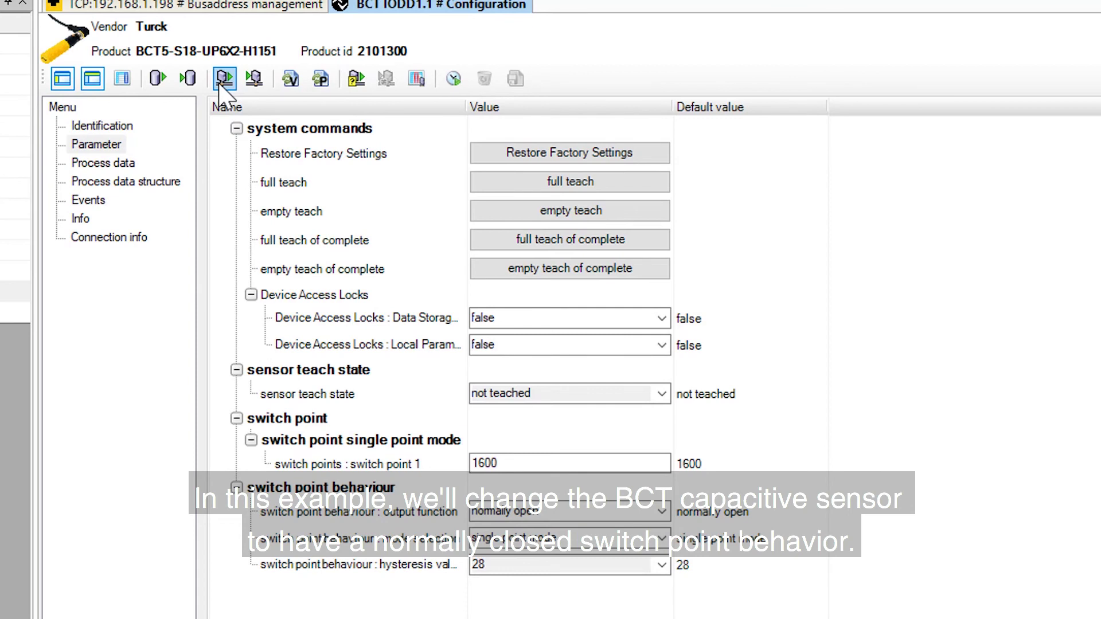
pyautogui.click(662, 511)
pyautogui.click(555, 542)
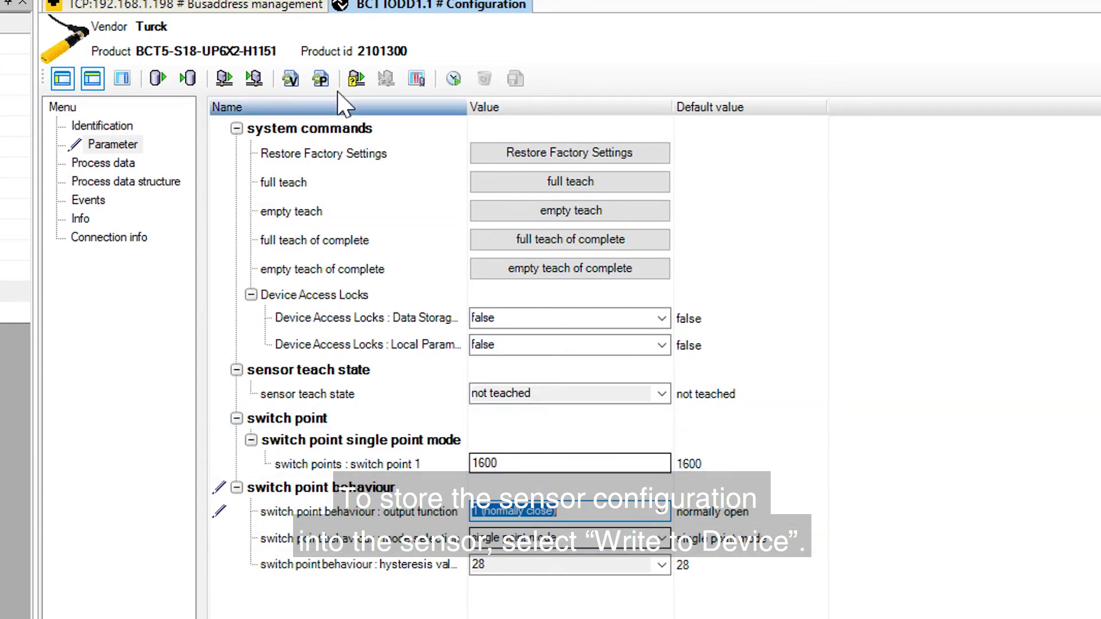
pyautogui.click(247, 83)
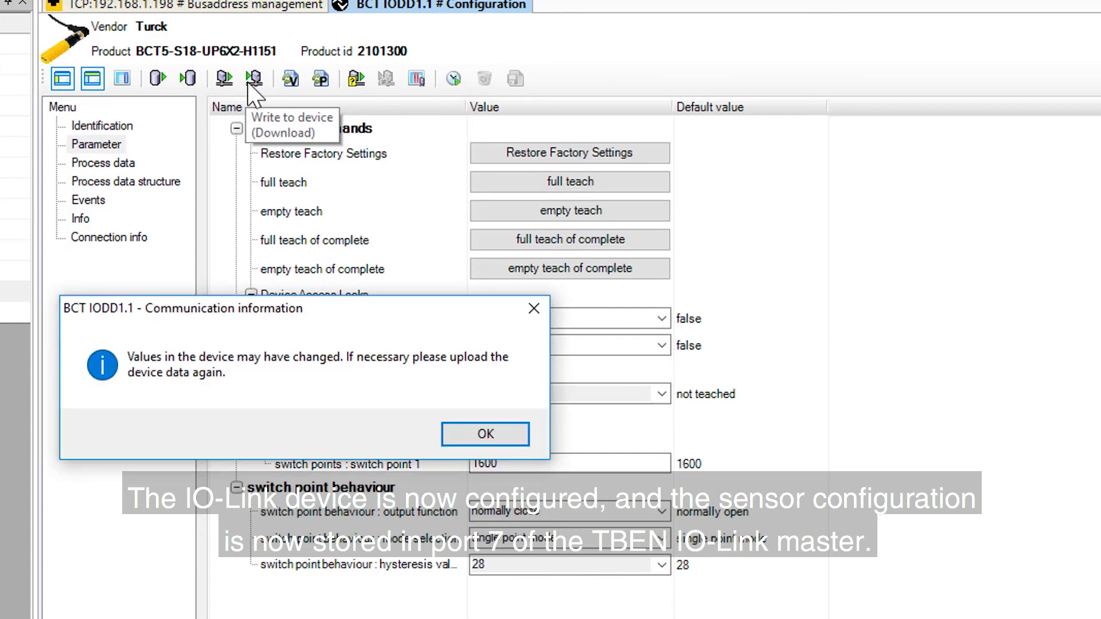
pyautogui.click(465, 438)
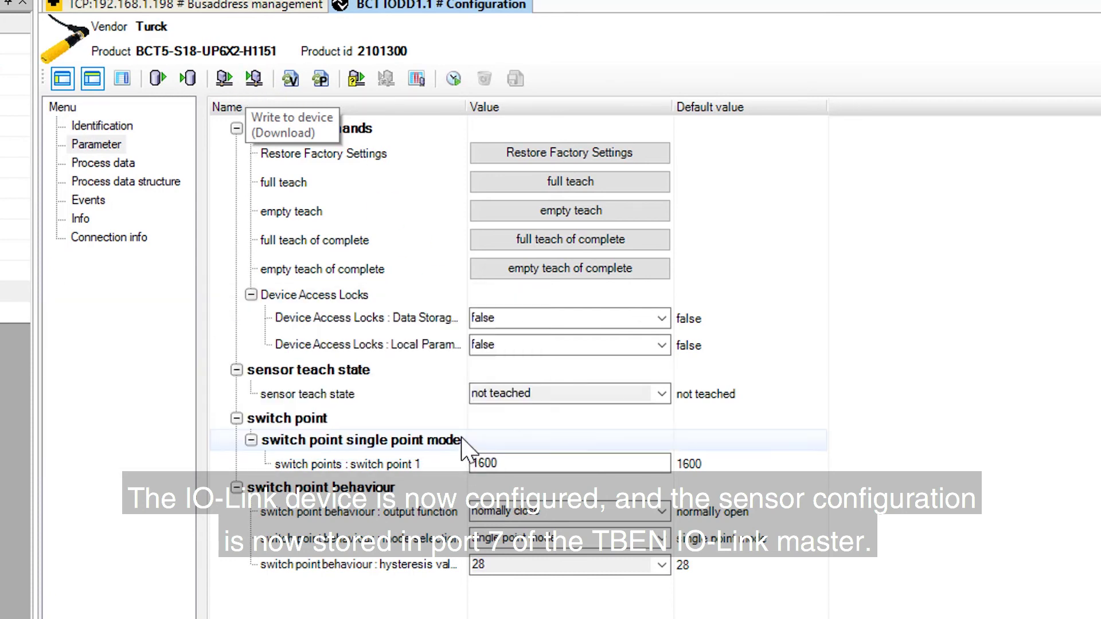